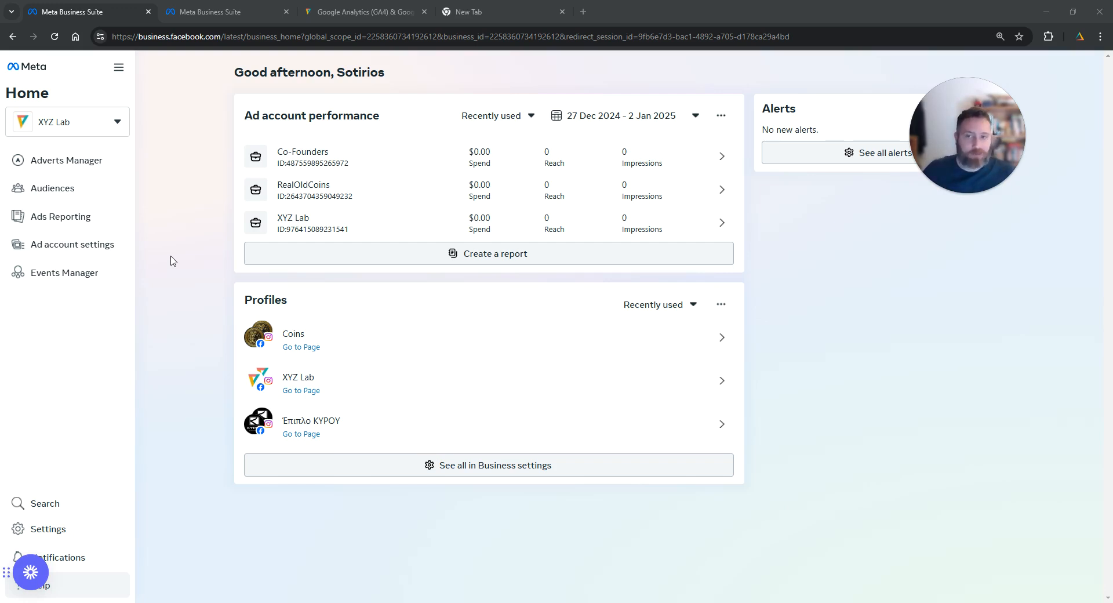
Open Events Manager in a separate browser tab from the full list of business tools.
click(120, 72)
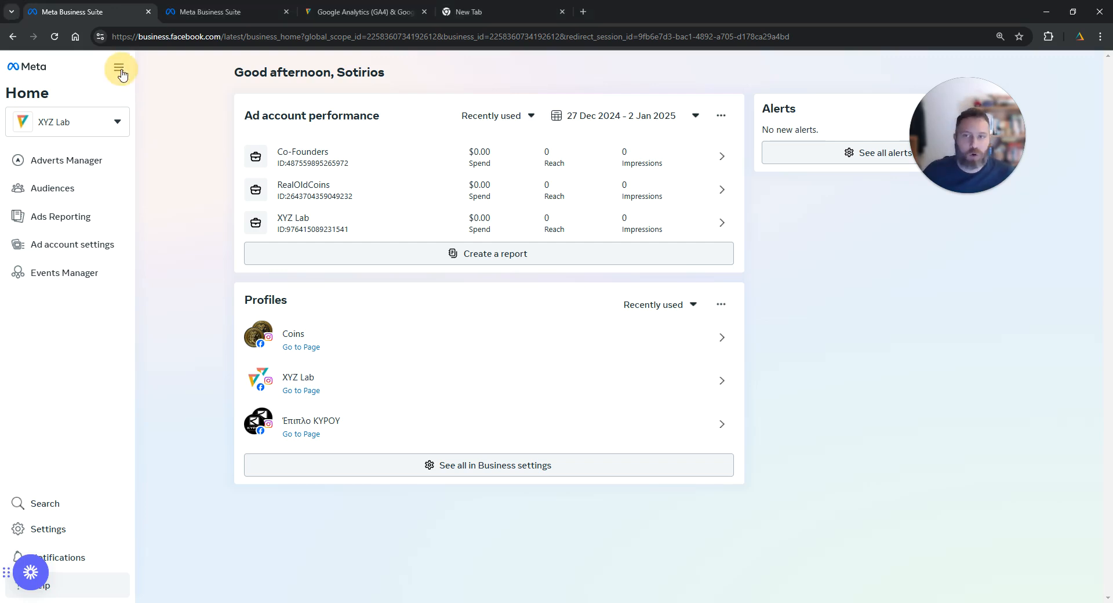
right_click(173, 163)
click(197, 169)
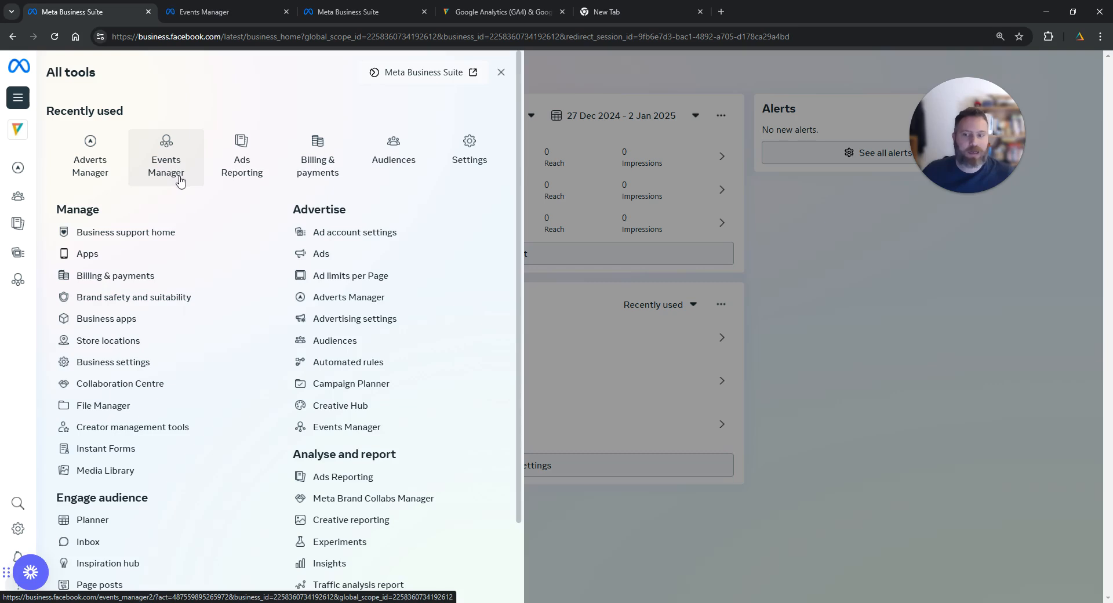
double_click(319, 208)
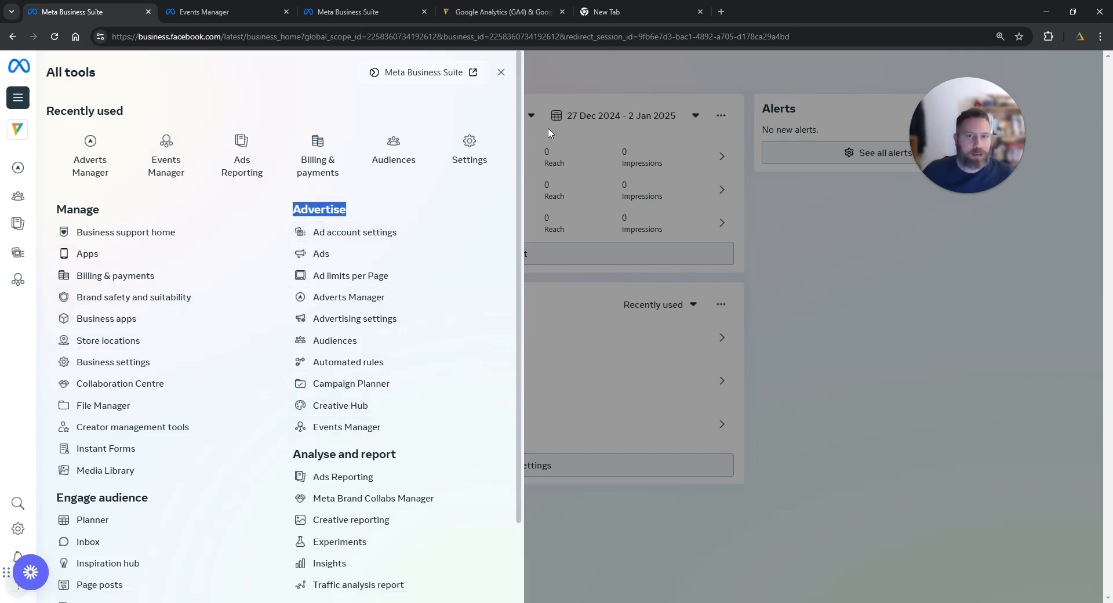
click(566, 79)
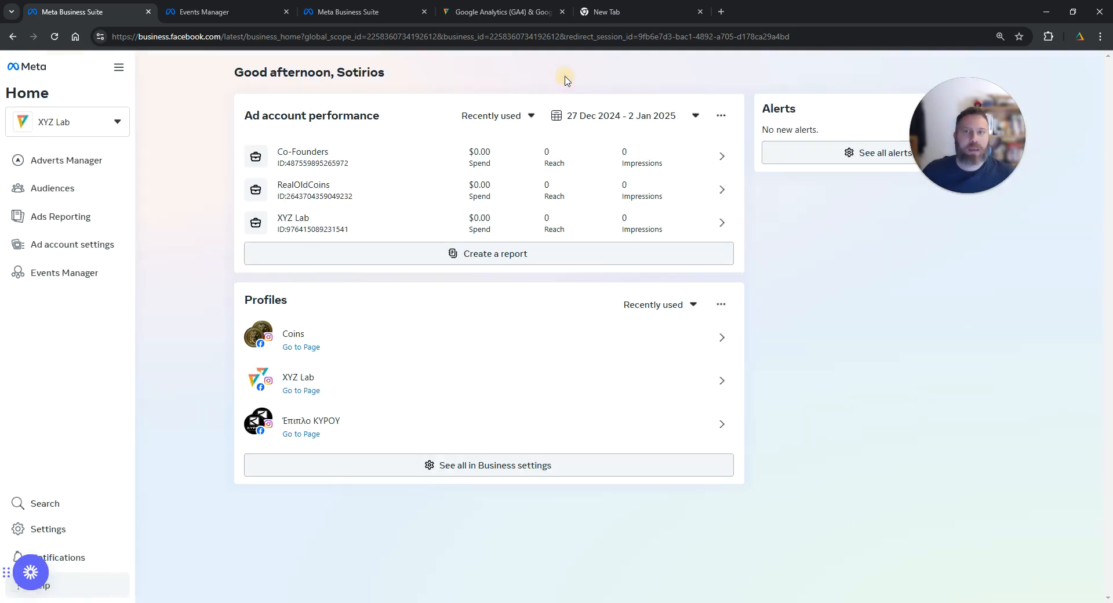
Examine the Advertise section of the full tool list on XYZ Lab's Meta Business Suite page.
click(322, 13)
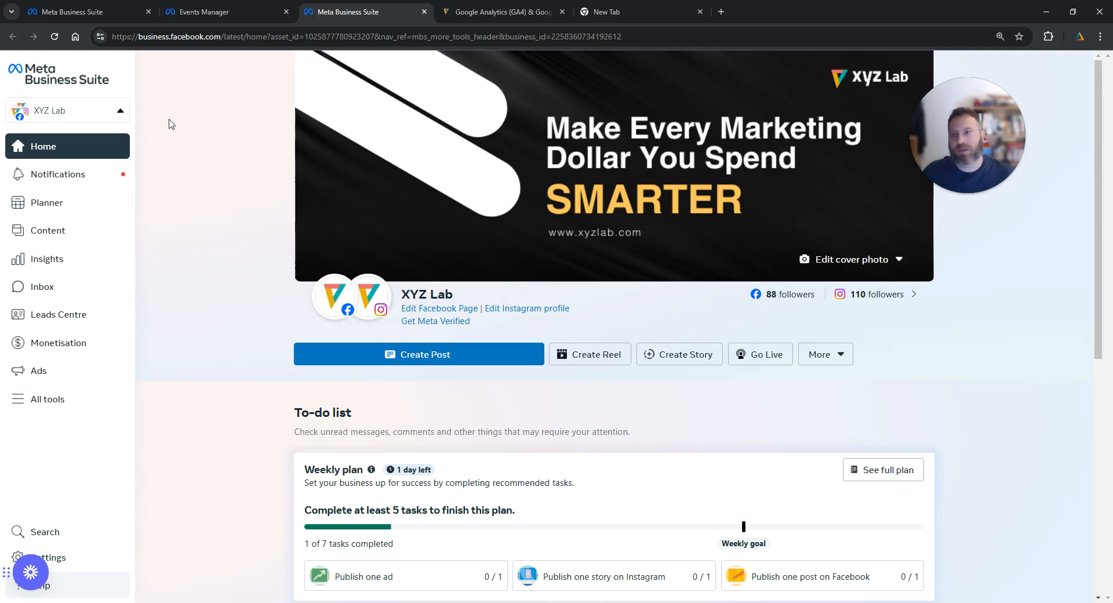
click(82, 400)
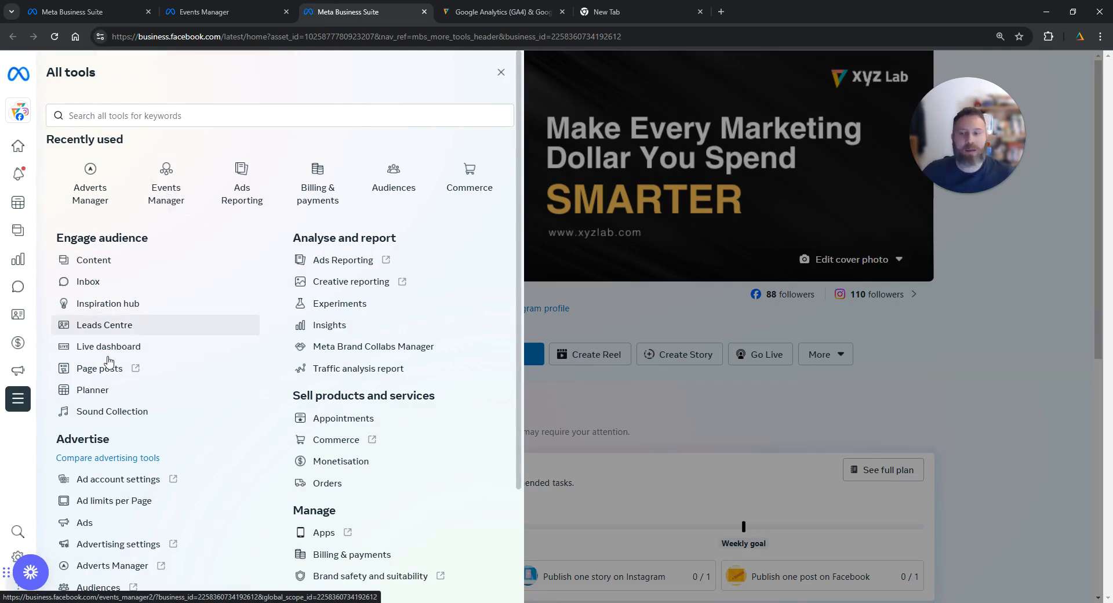
double_click(82, 439)
scroll(210, 424, down, 1)
scroll(211, 424, down, 2)
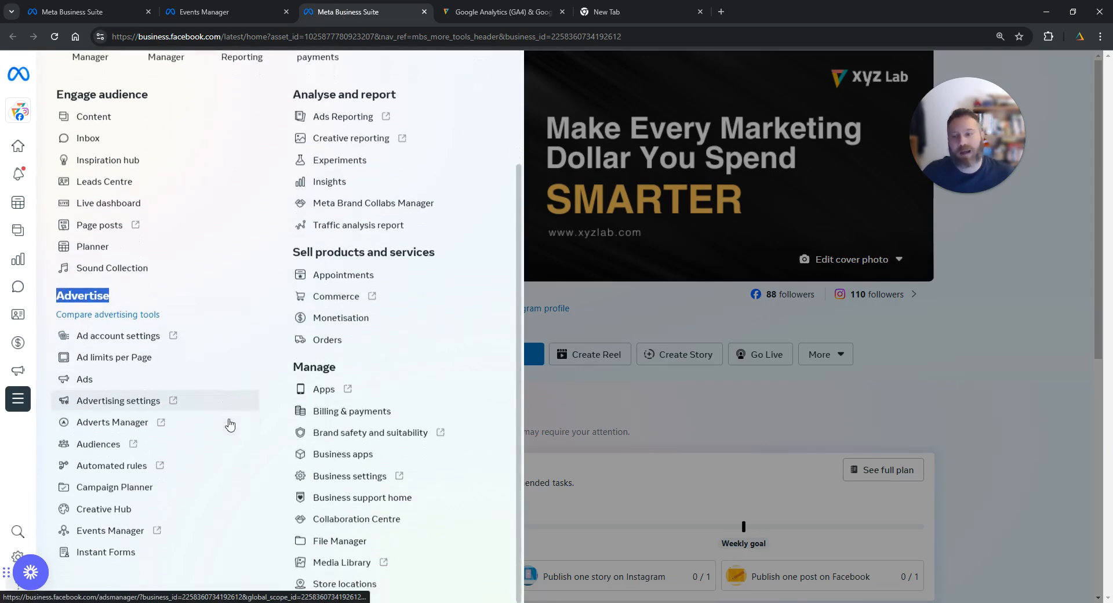
Switch to Events Manager and show the custom conversions of the XYZ Lab business portfolio.
drag(199, 534, 235, 10)
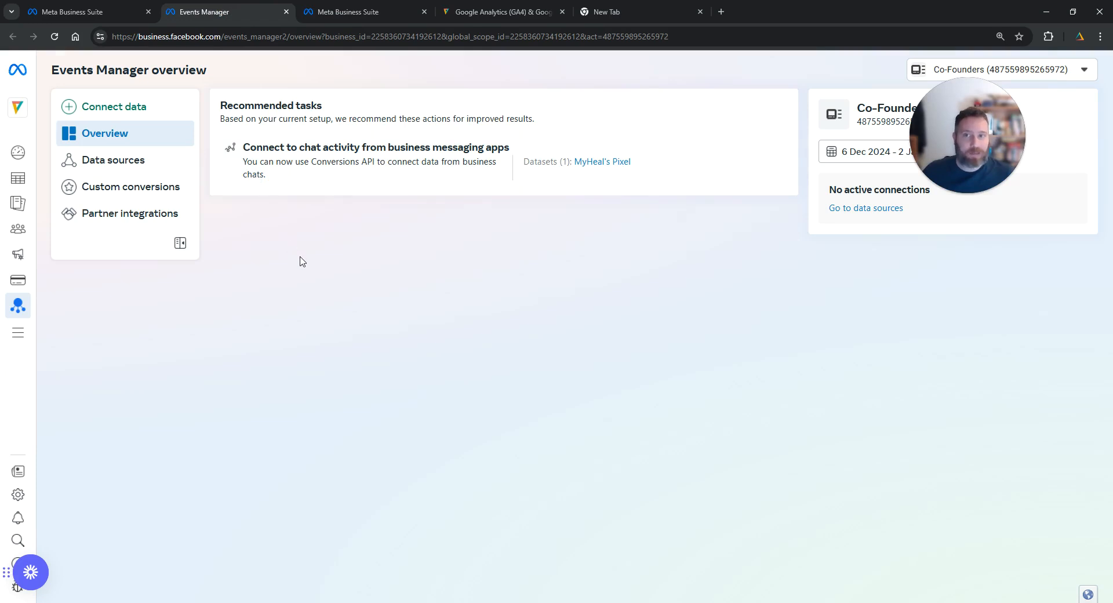
click(172, 195)
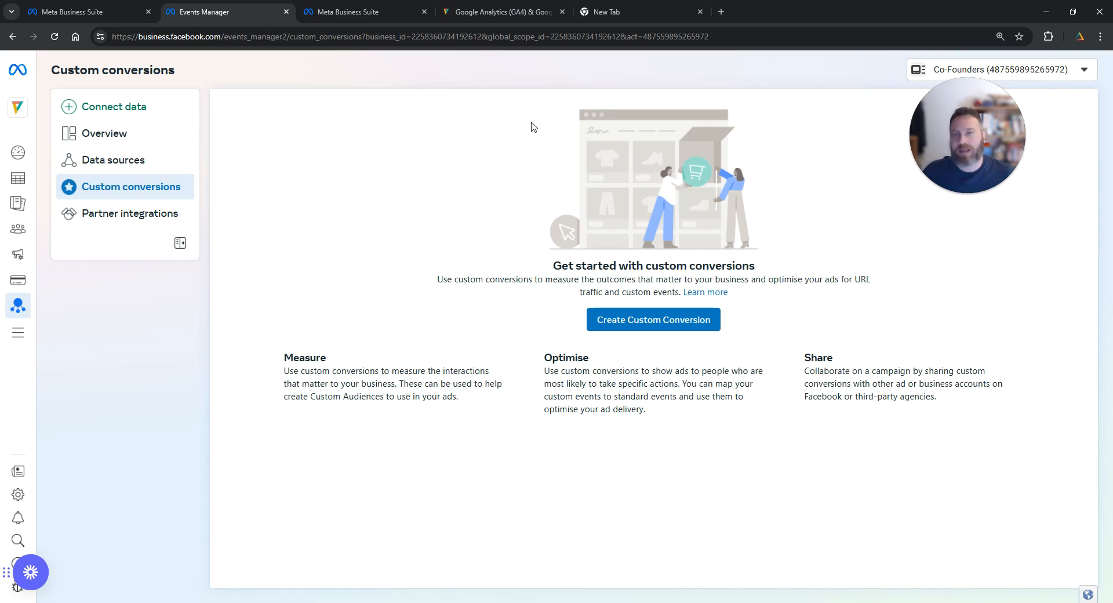
click(1046, 69)
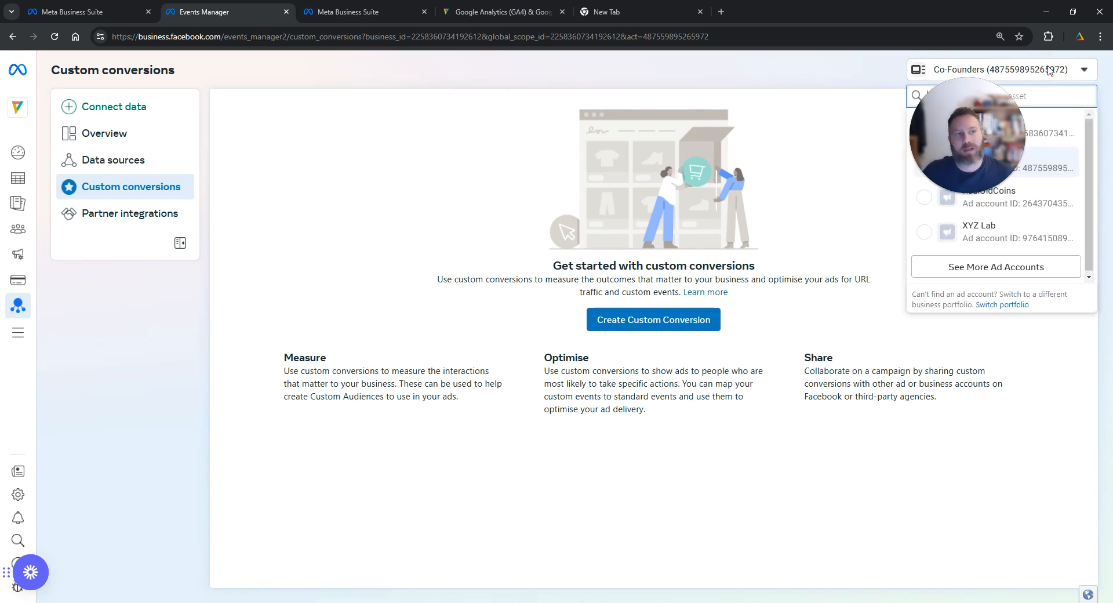
click(1048, 125)
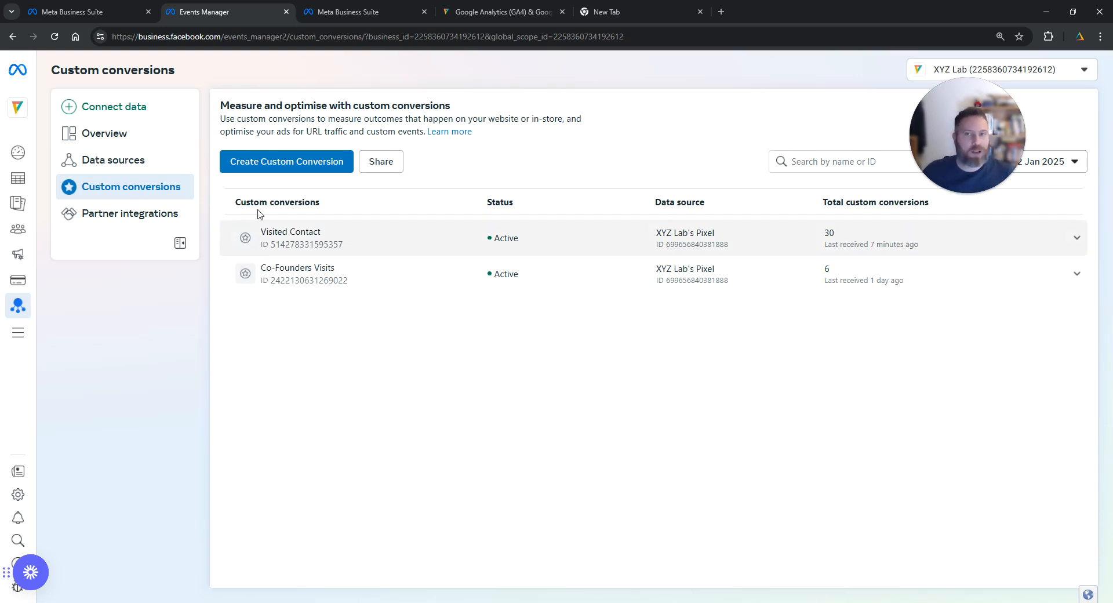
Start a new custom conversion and name it "Test Conversion".
click(314, 162)
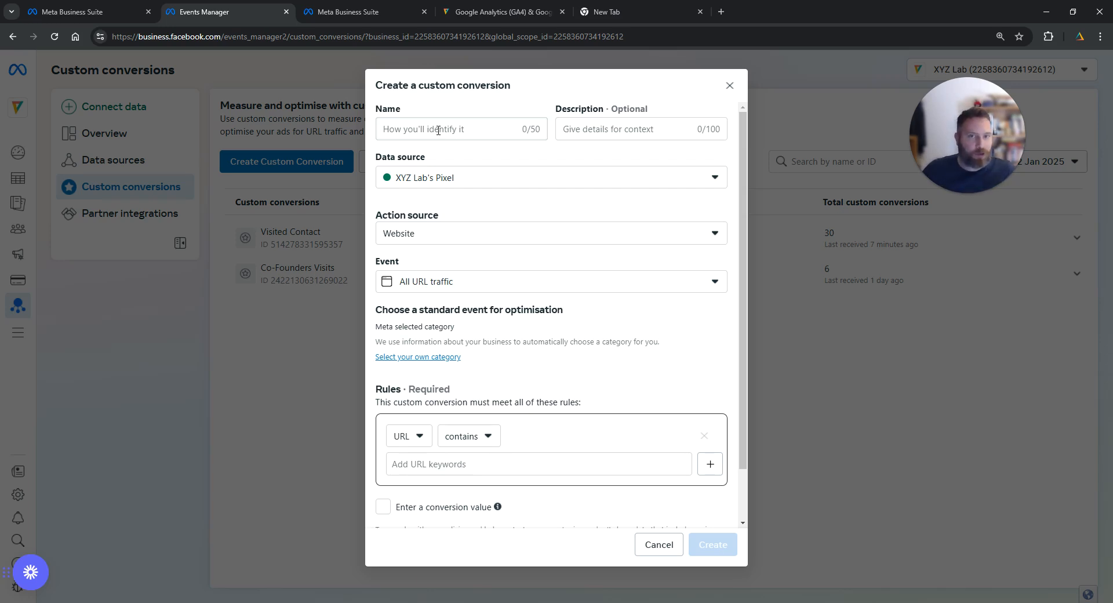
click(435, 130)
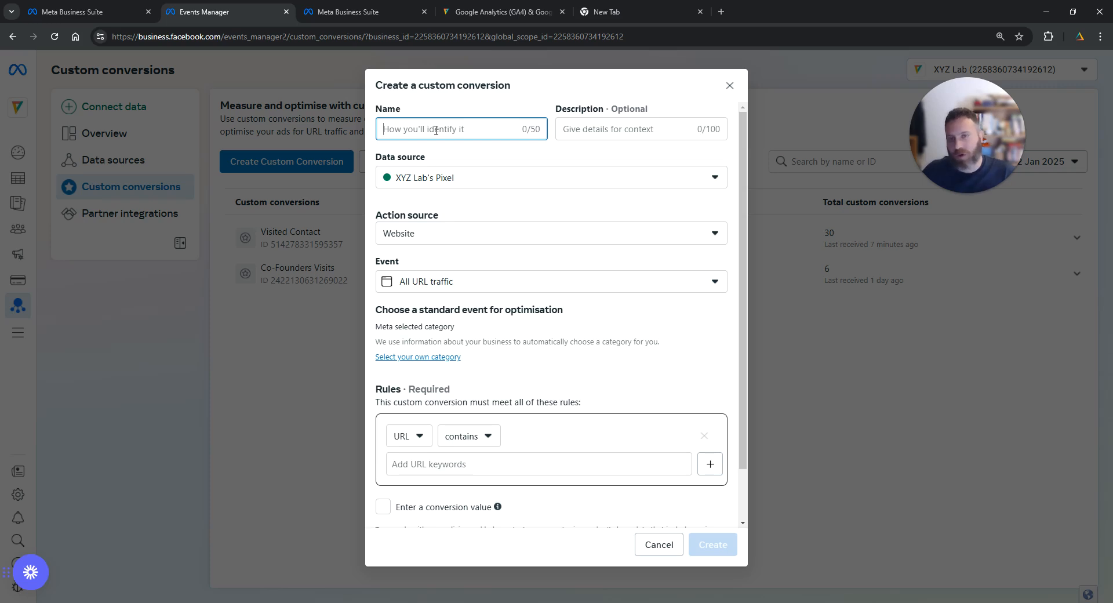
text(Test )
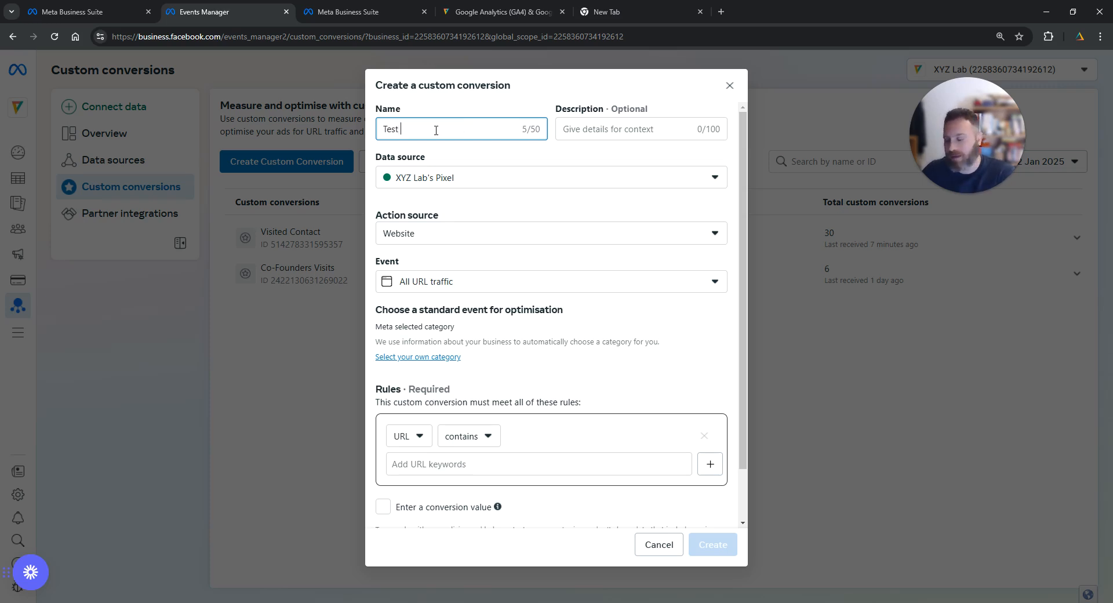
text(Conversion)
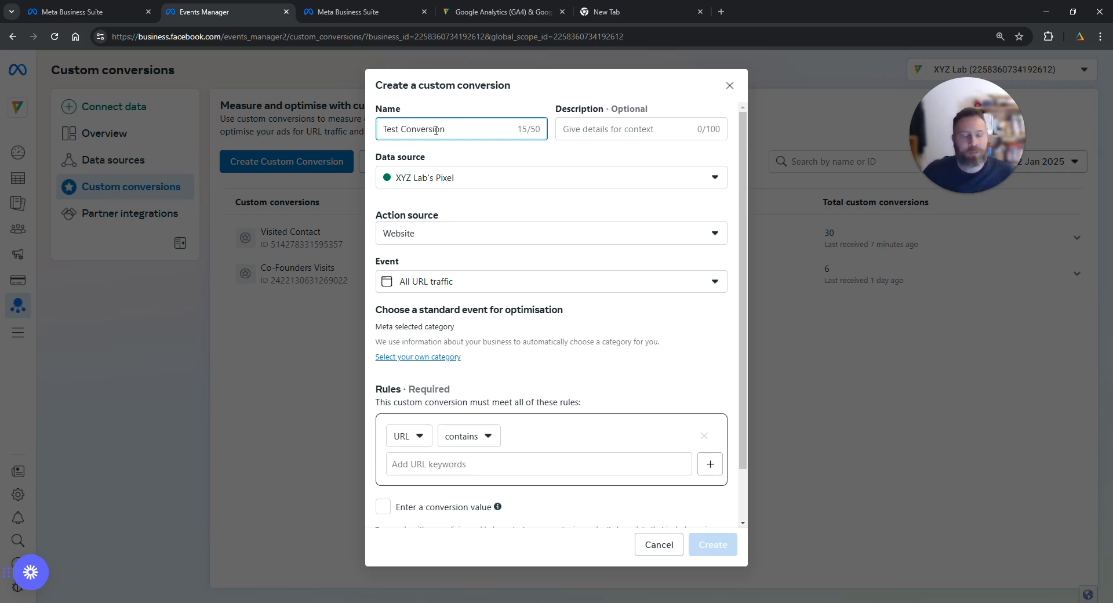
Review the data source, action source and event choices available for the new custom conversion.
drag(382, 158, 433, 158)
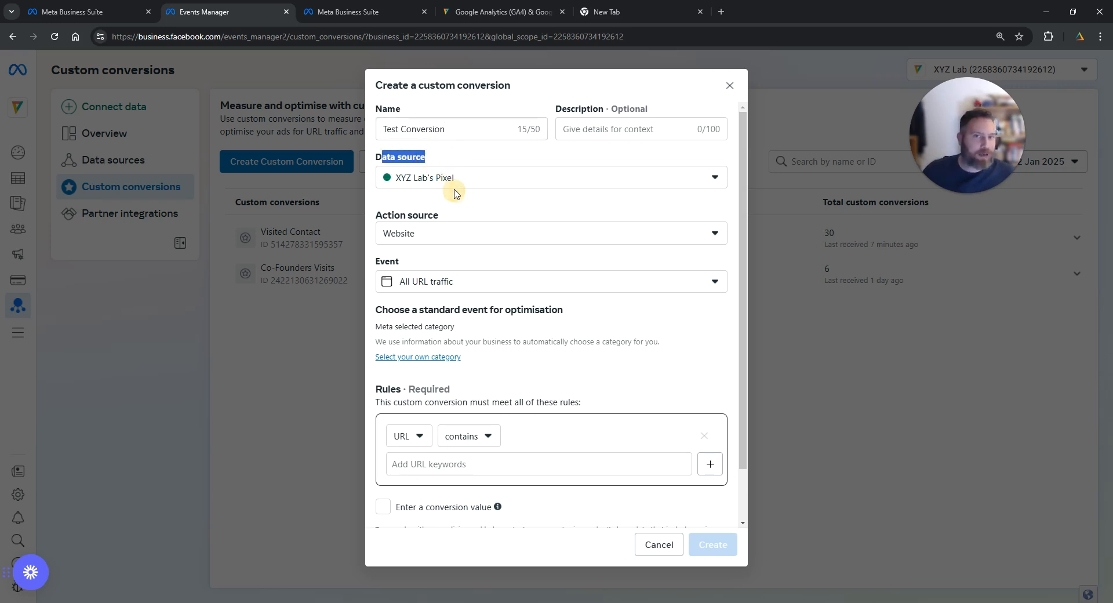
click(455, 181)
click(464, 170)
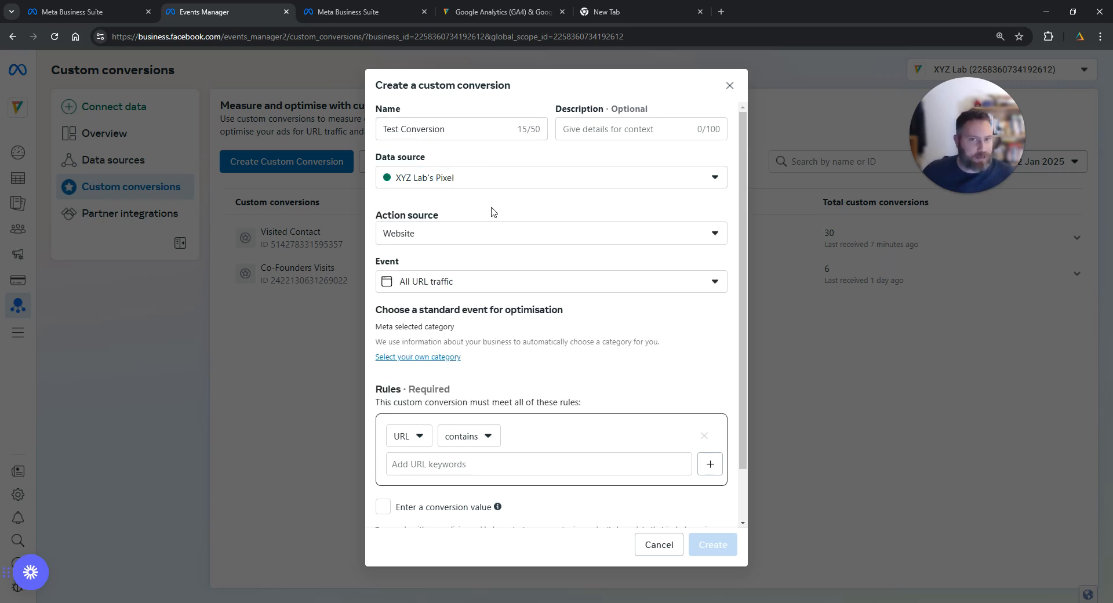
scroll(493, 220, down, 1)
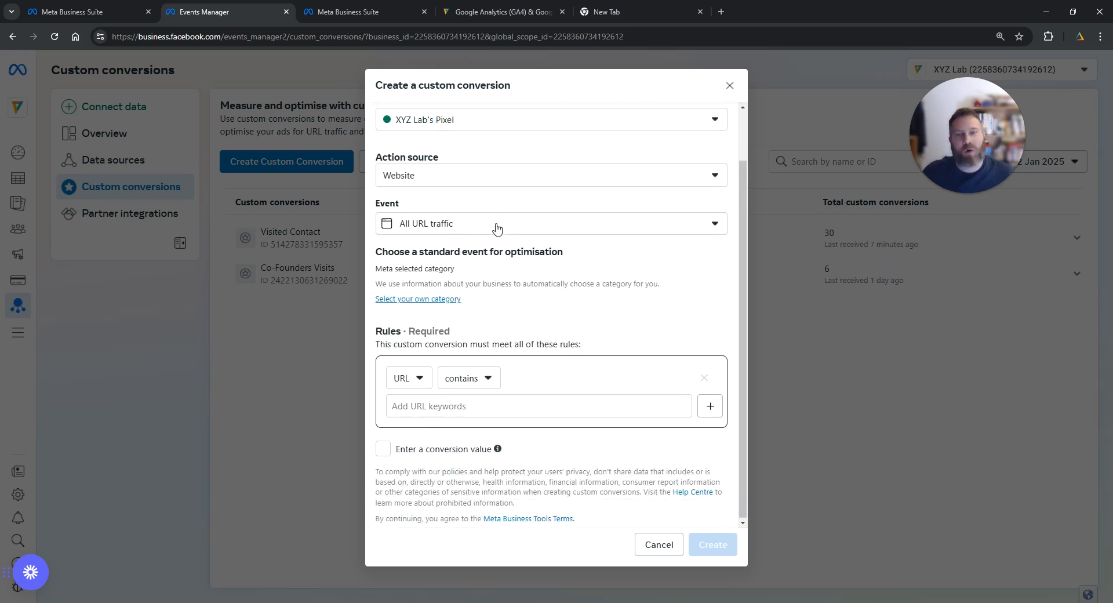
click(496, 175)
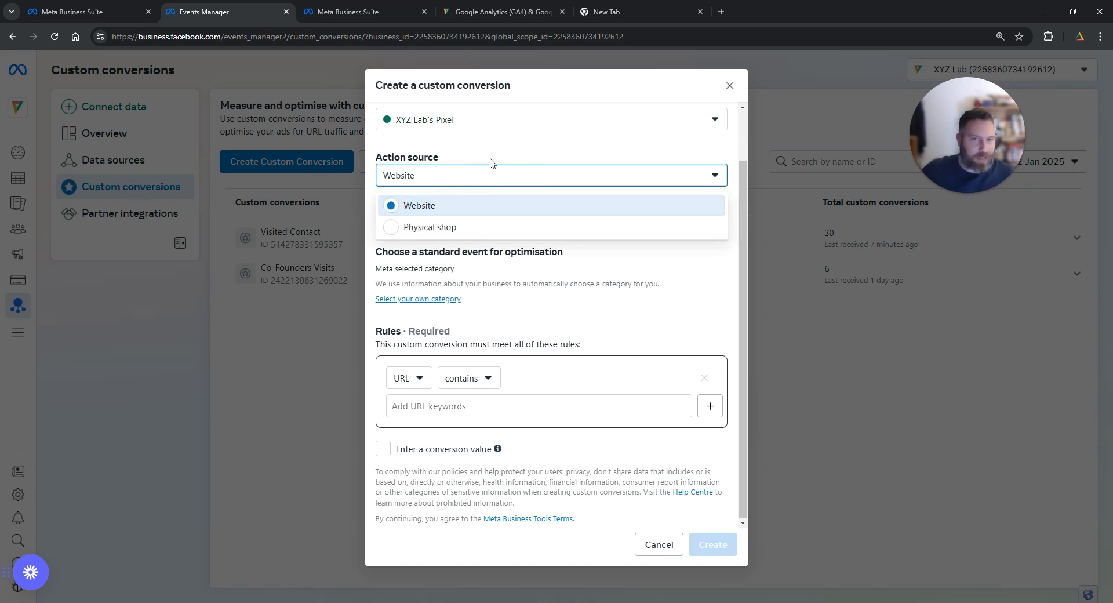
click(490, 162)
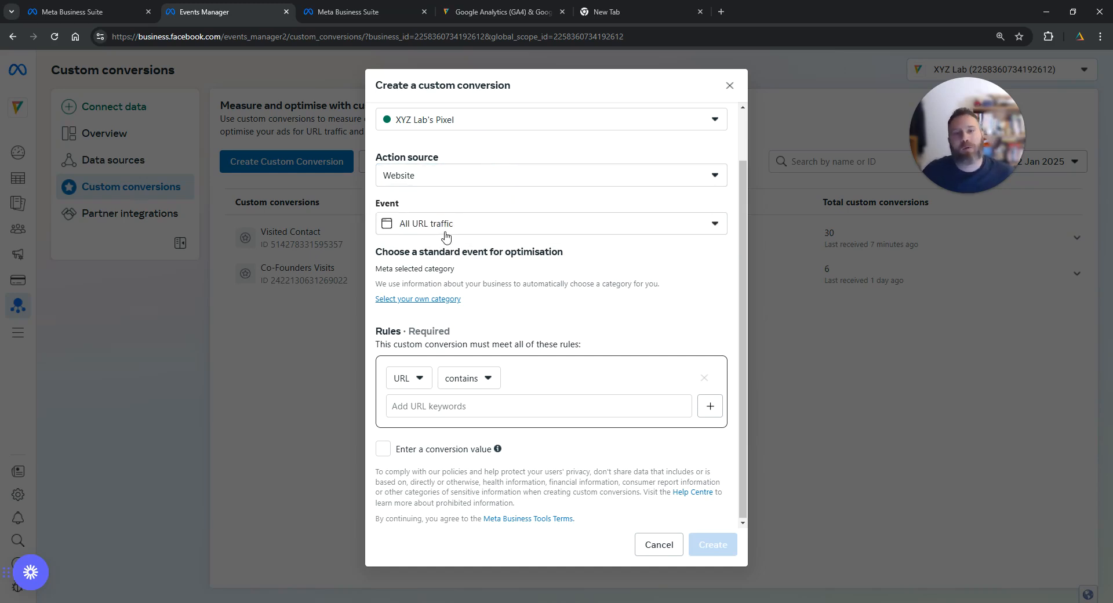
click(464, 224)
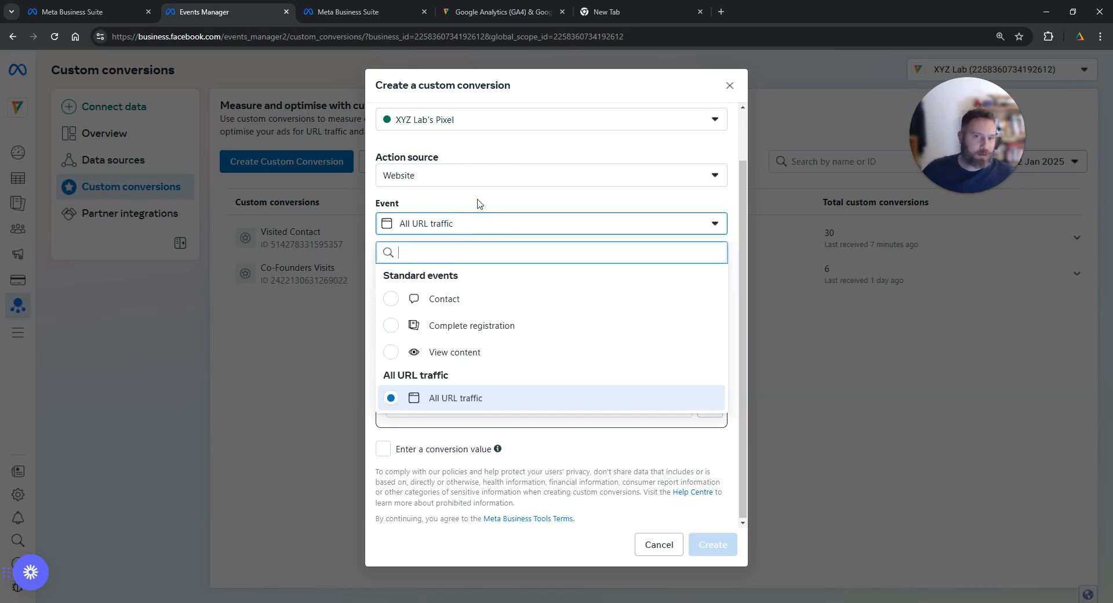
click(473, 200)
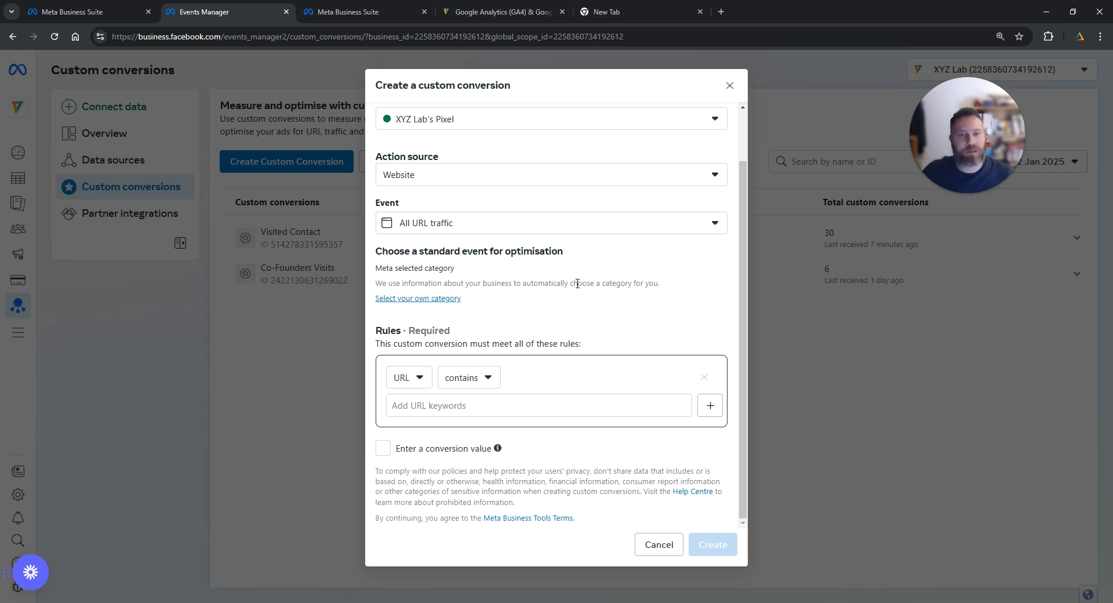
Open the Contact page of the XYZ Lab website and check which URL path identifies it for the conversion rule.
drag(370, 331, 403, 331)
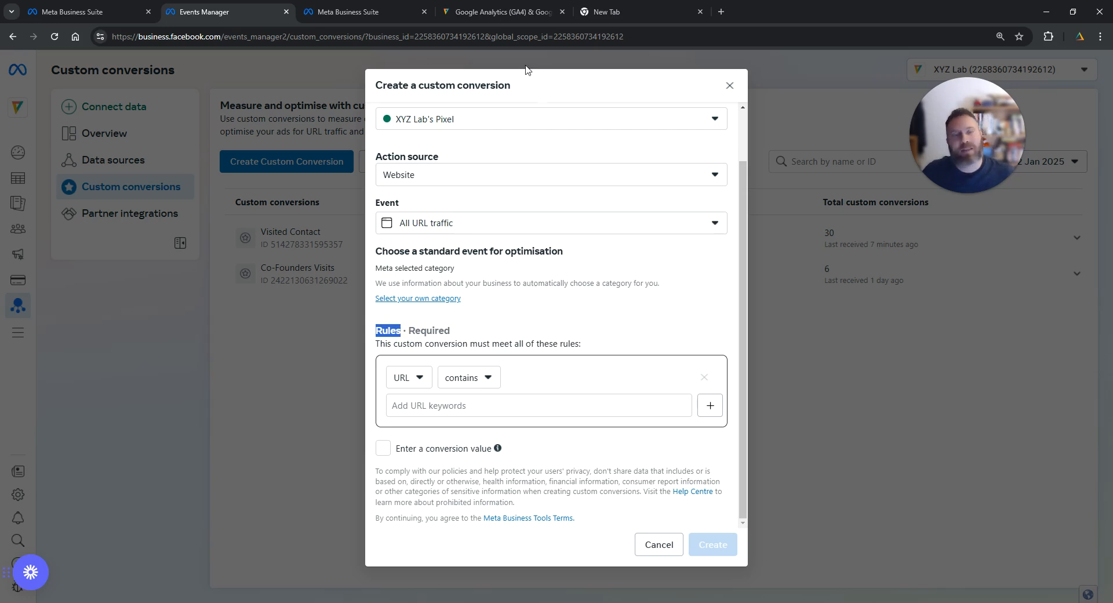
click(500, 8)
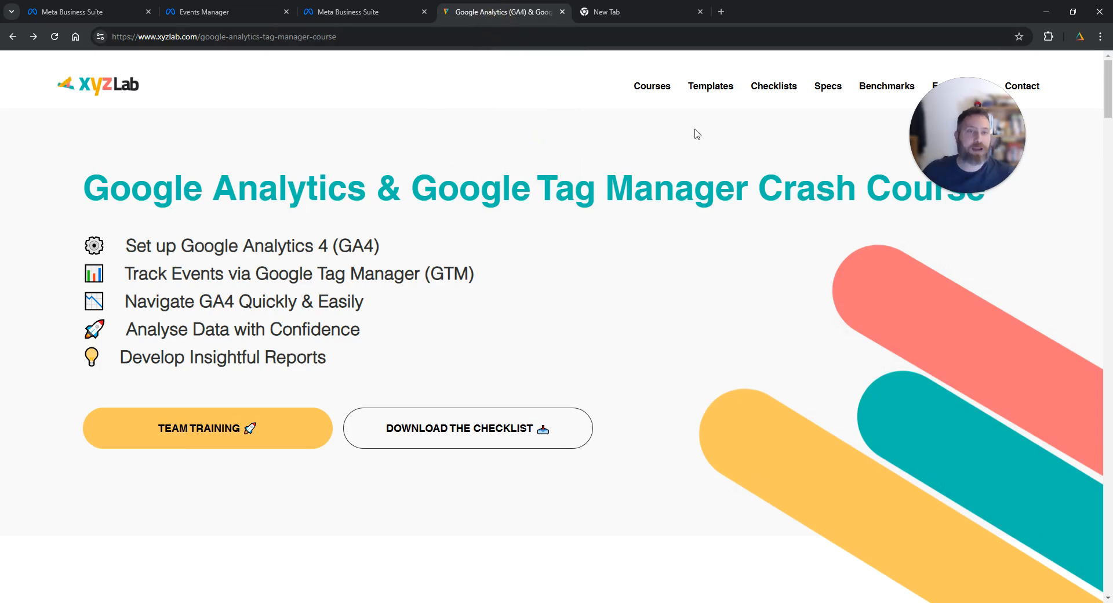
click(1022, 86)
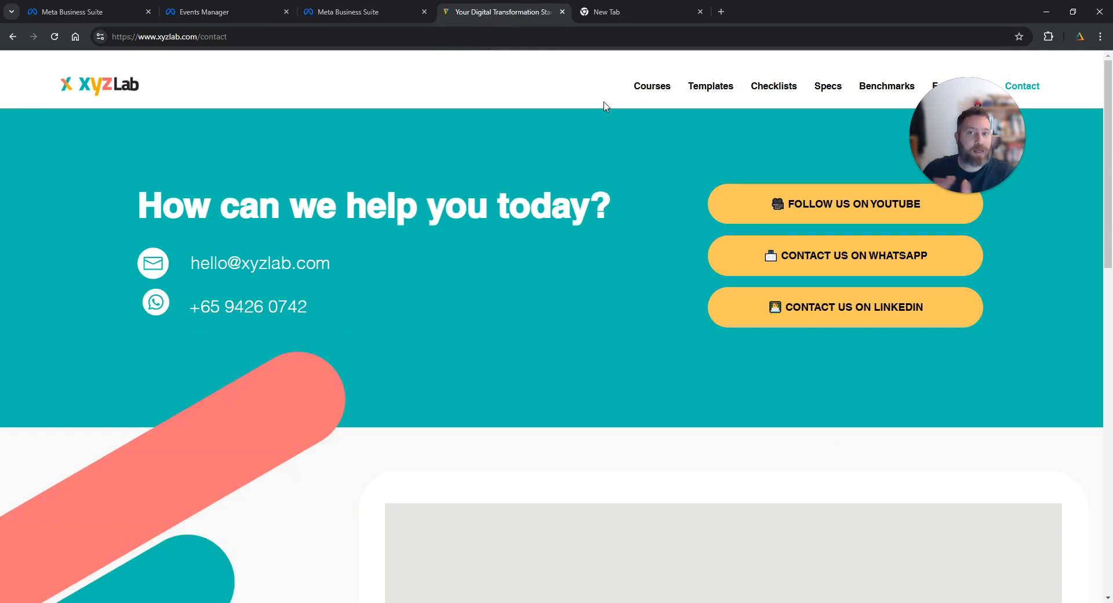
click(198, 37)
drag(214, 37, 243, 36)
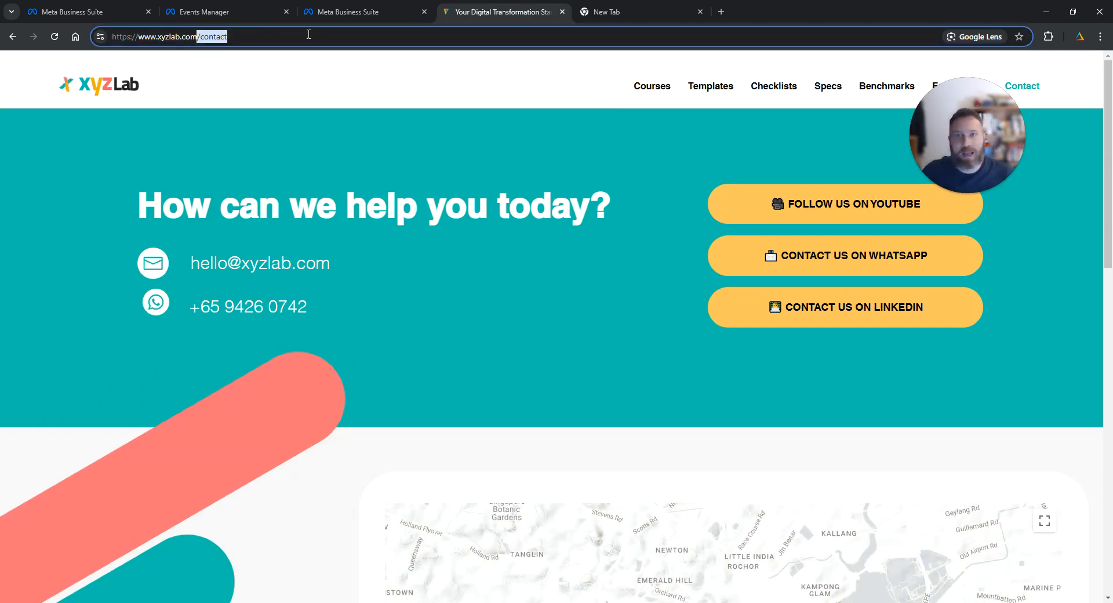
Return to Events Manager and add "/contact" as the keyword of the "URL contains" rule.
click(208, 11)
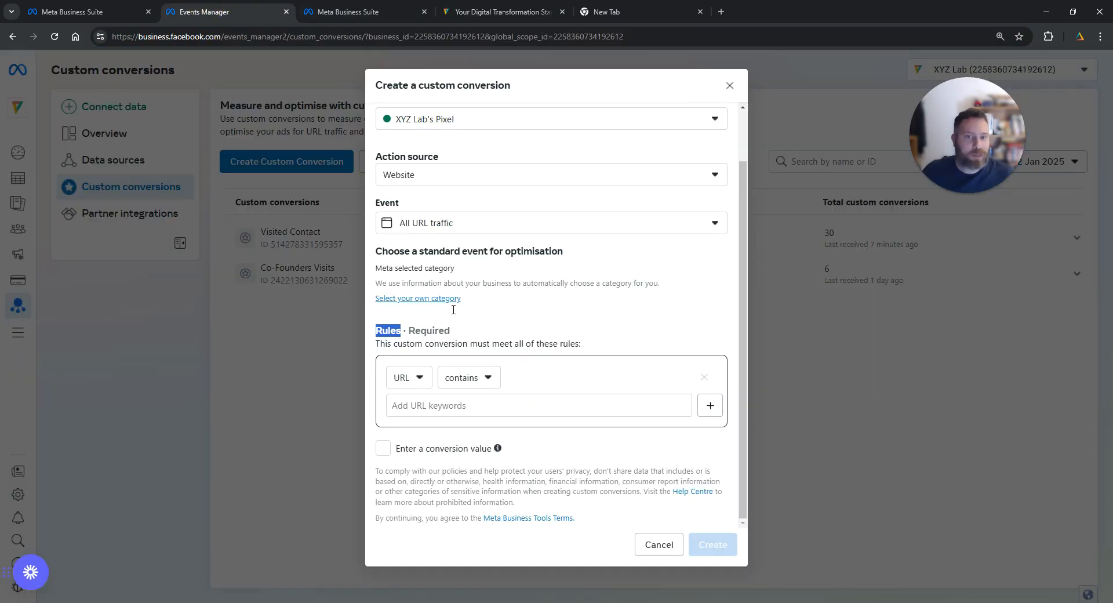
click(428, 402)
text(/contact)
key(Return)
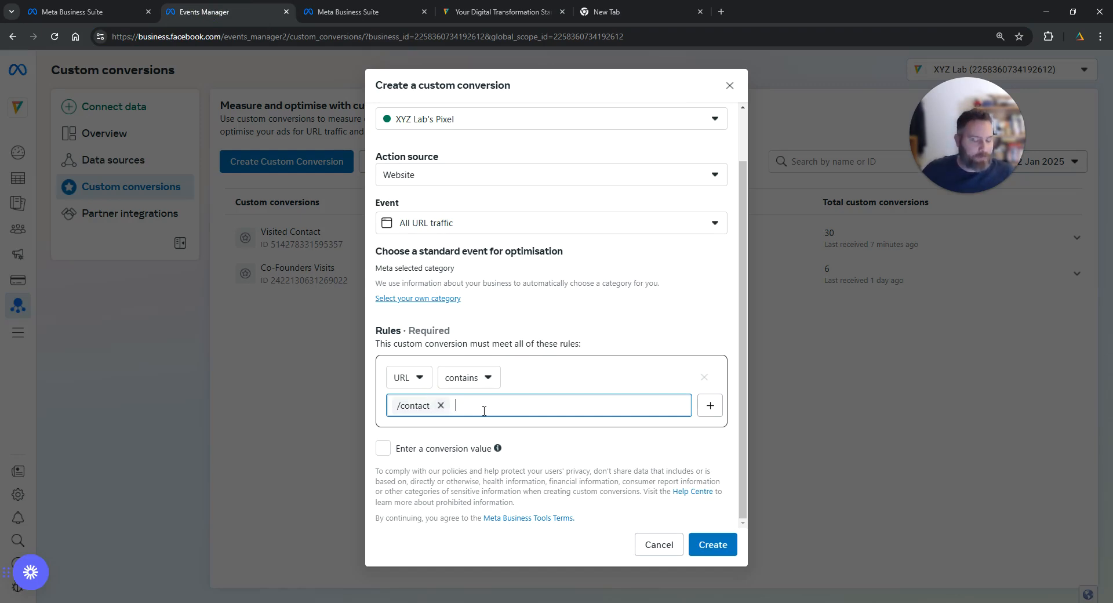
Replace the URL rule's keyword with "/thank-you".
click(441, 406)
text(/)
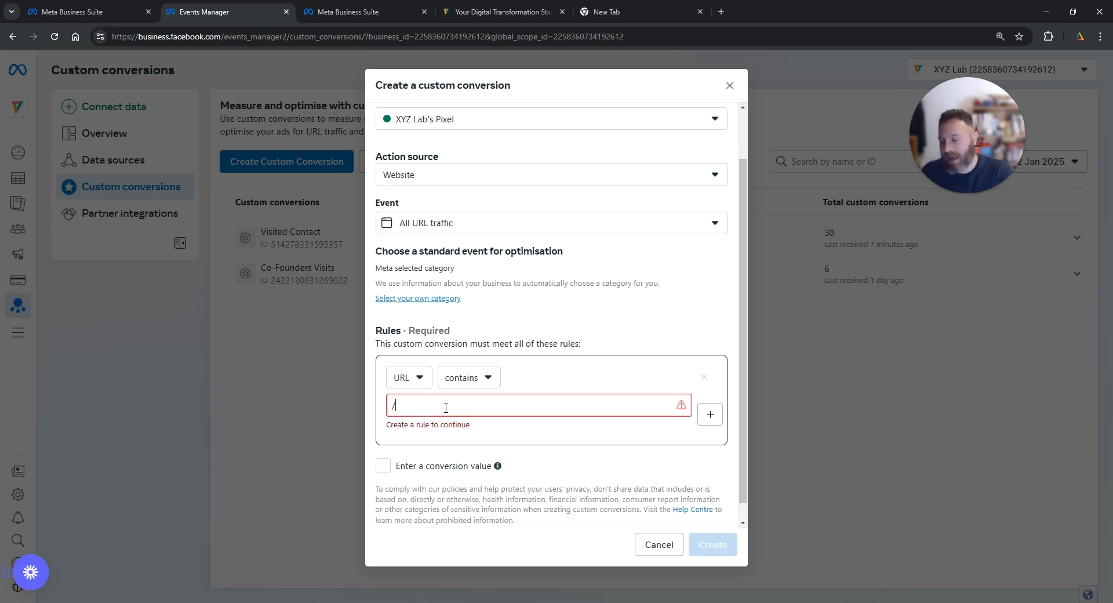
text(thank-you)
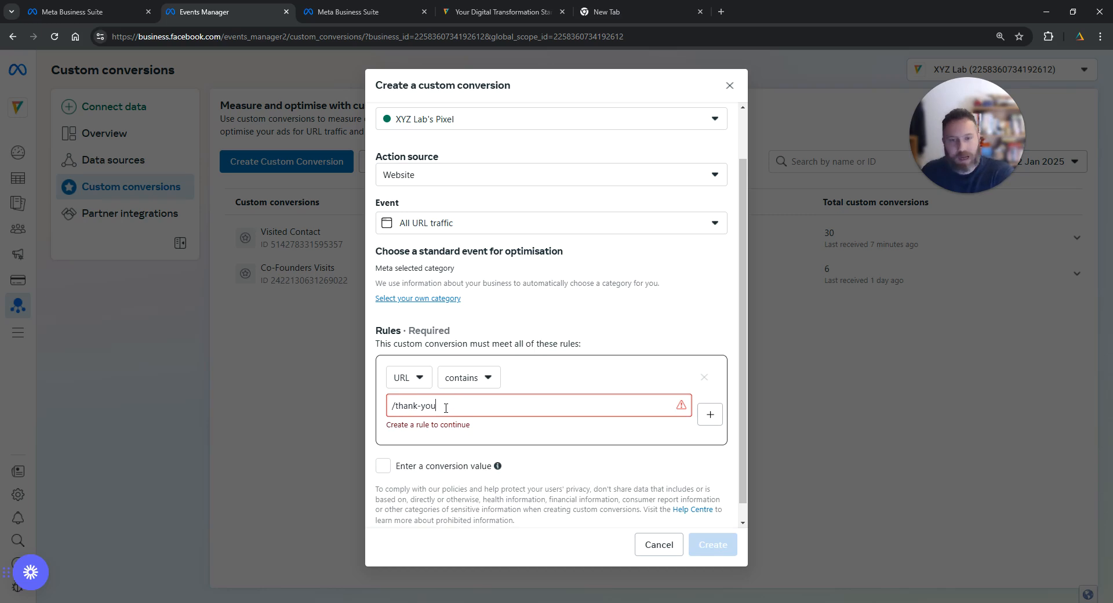
key(Return)
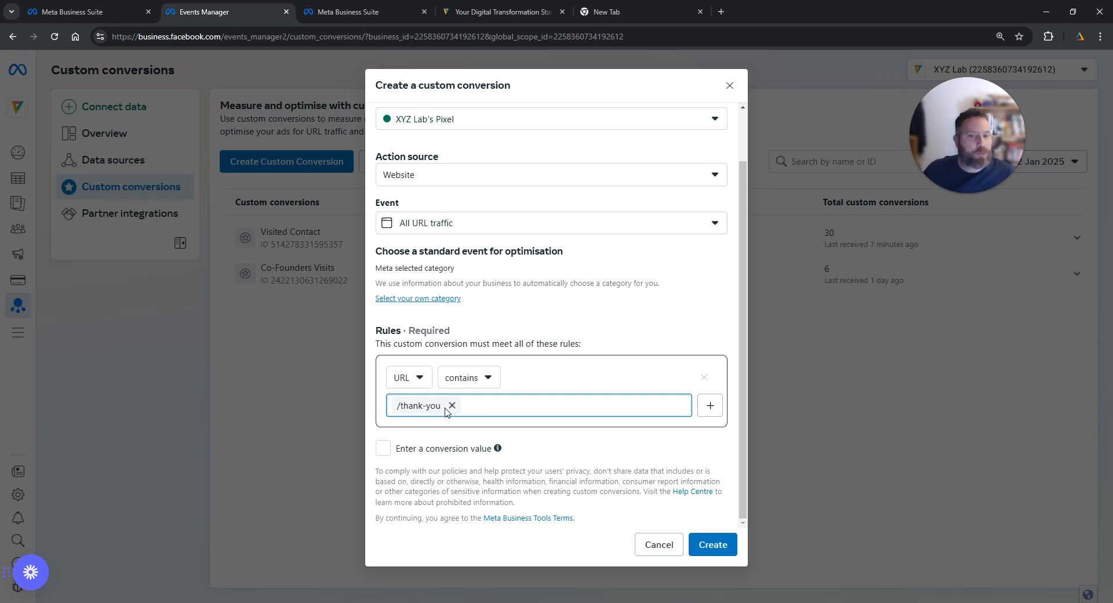
Add a second URL rule with the "doesn't contain" condition, and remove that rule again.
click(712, 408)
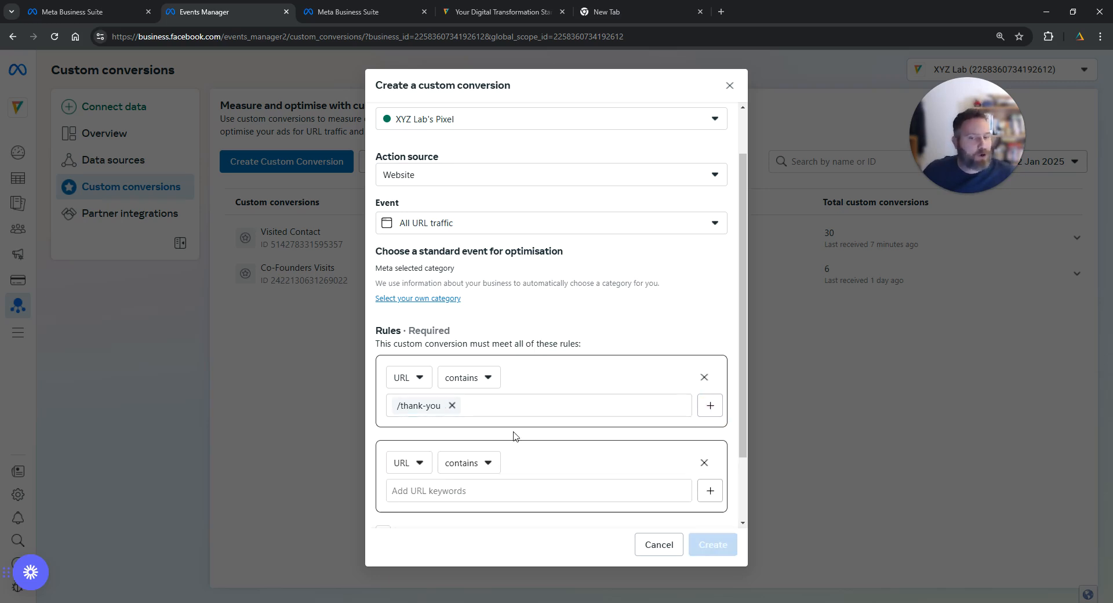
click(484, 464)
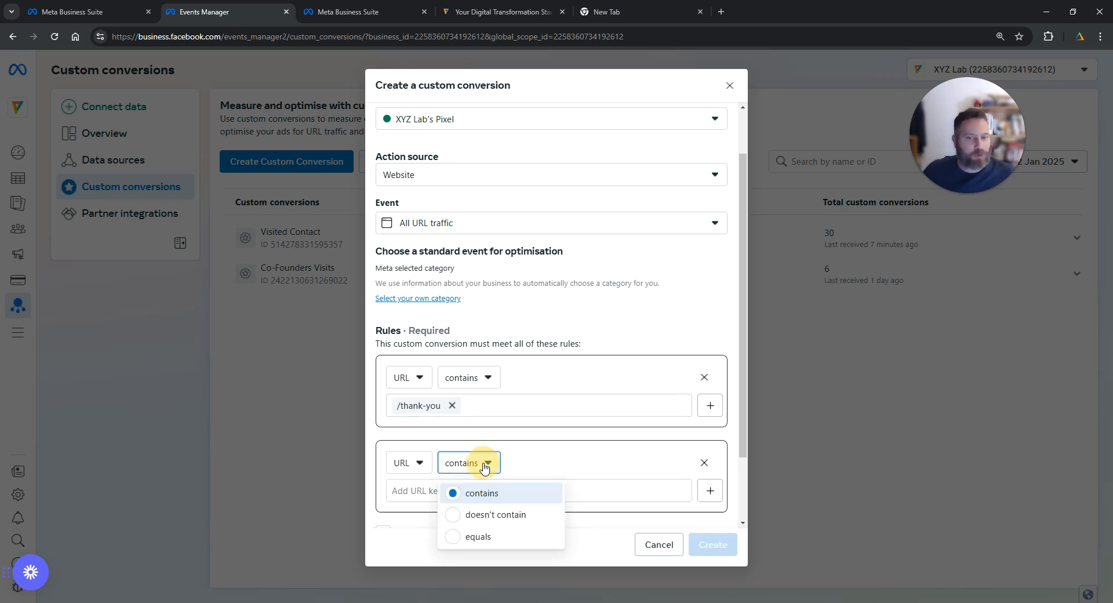
click(497, 515)
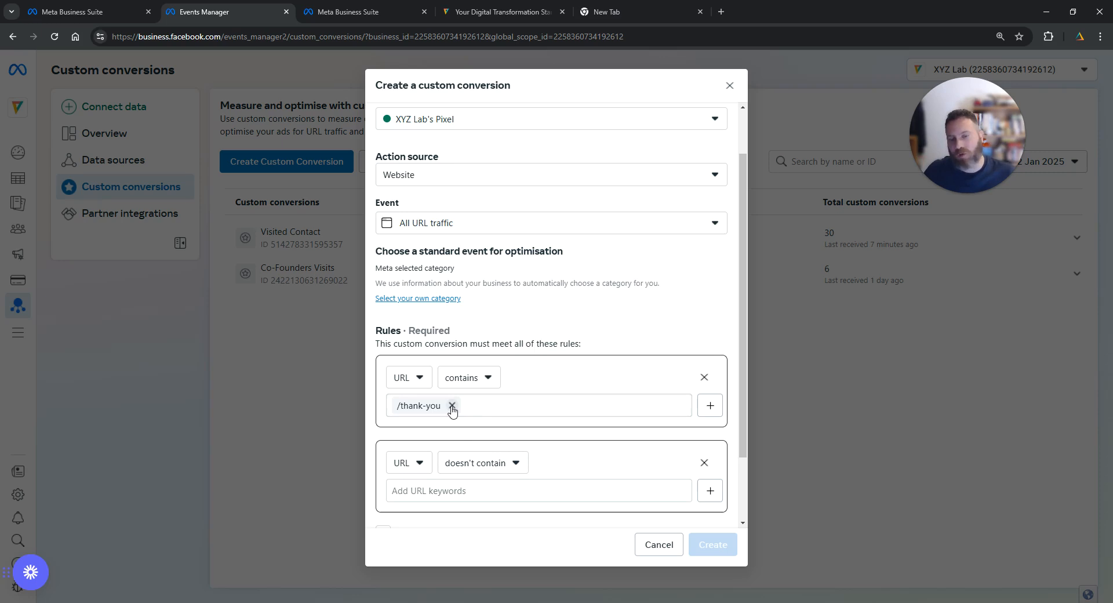
click(704, 462)
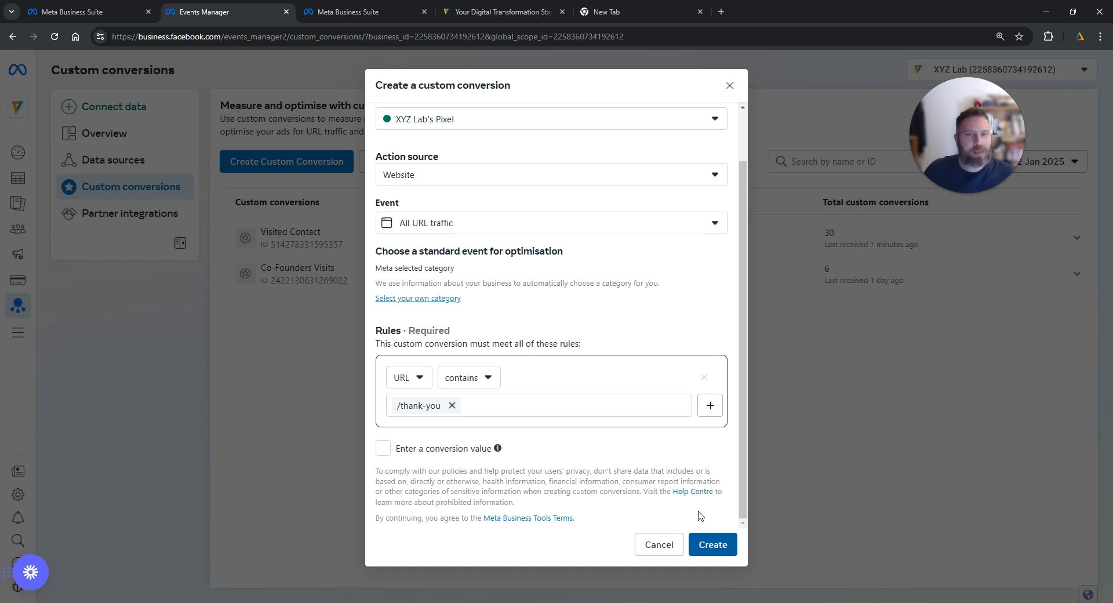
Discard the unsaved custom conversion and return to the list of custom conversions.
click(729, 86)
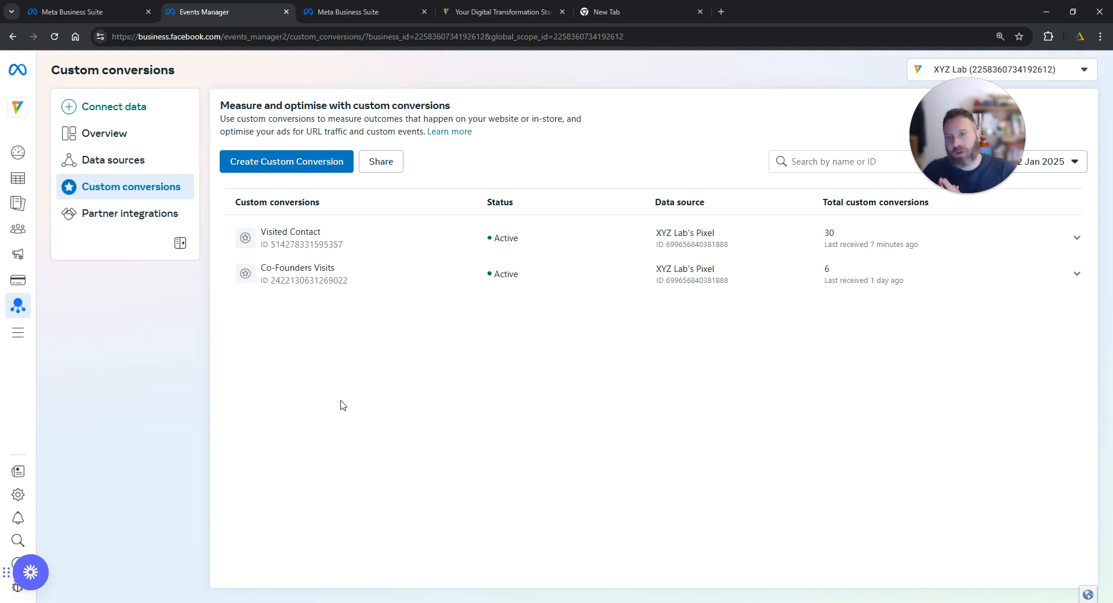
drag(234, 201, 323, 204)
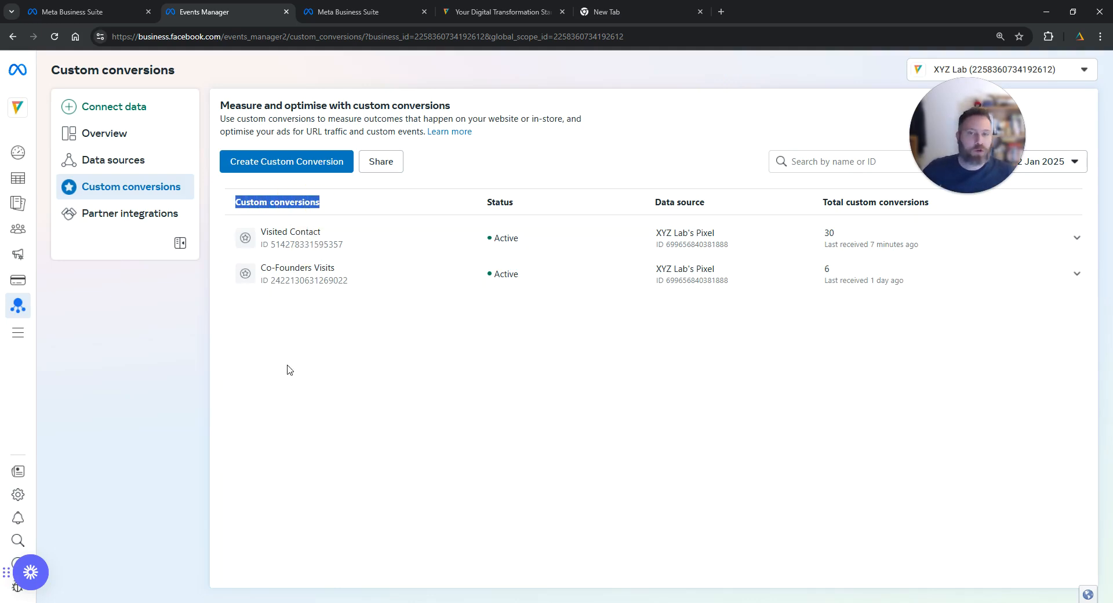